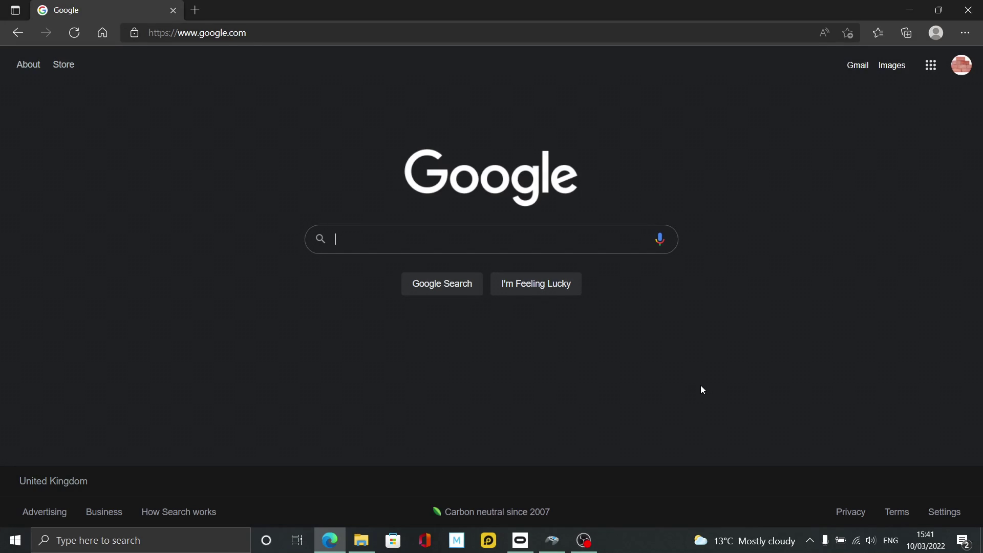
# Search Google for 'hotas 4 drivers' and open the first result
pyautogui.write('hota')
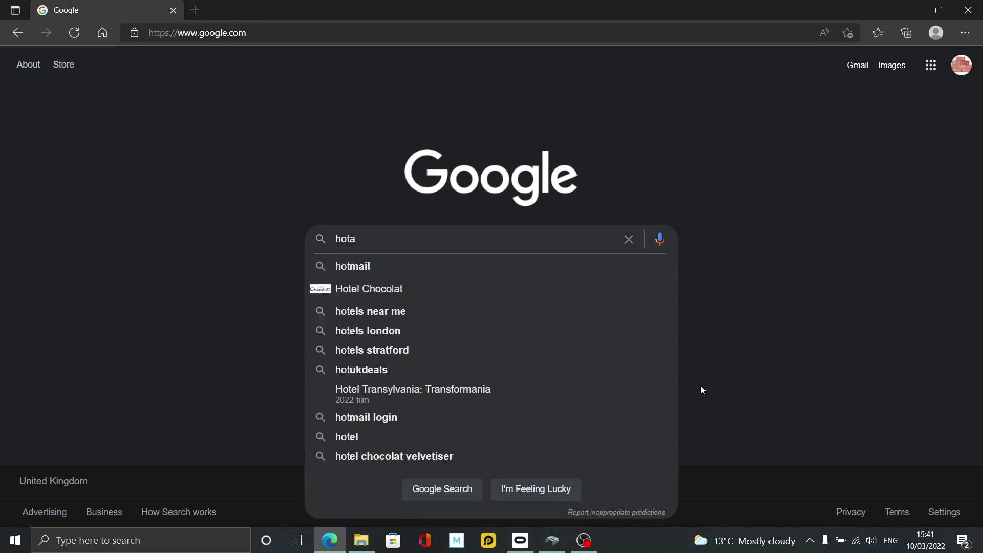
pyautogui.write('s 4 driv')
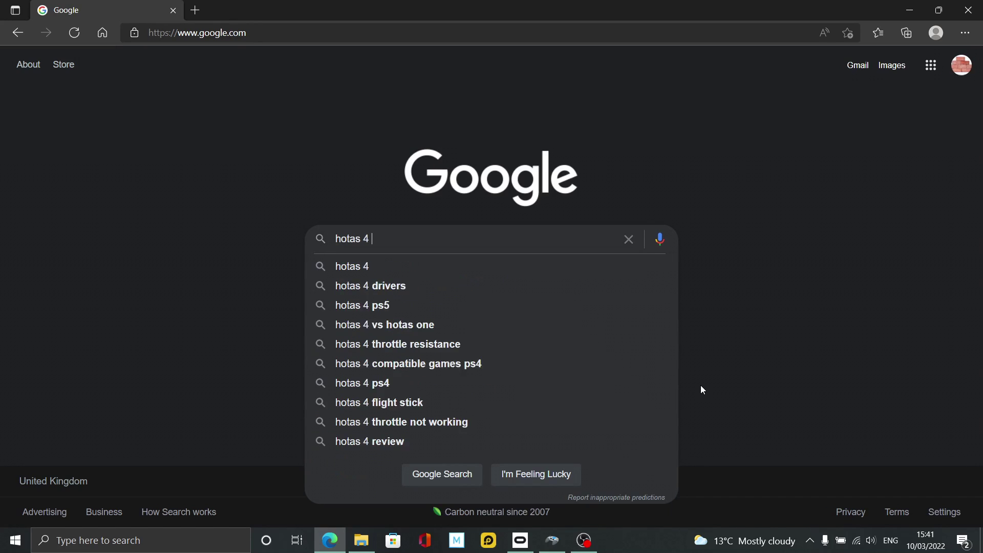
pyautogui.write('ers')
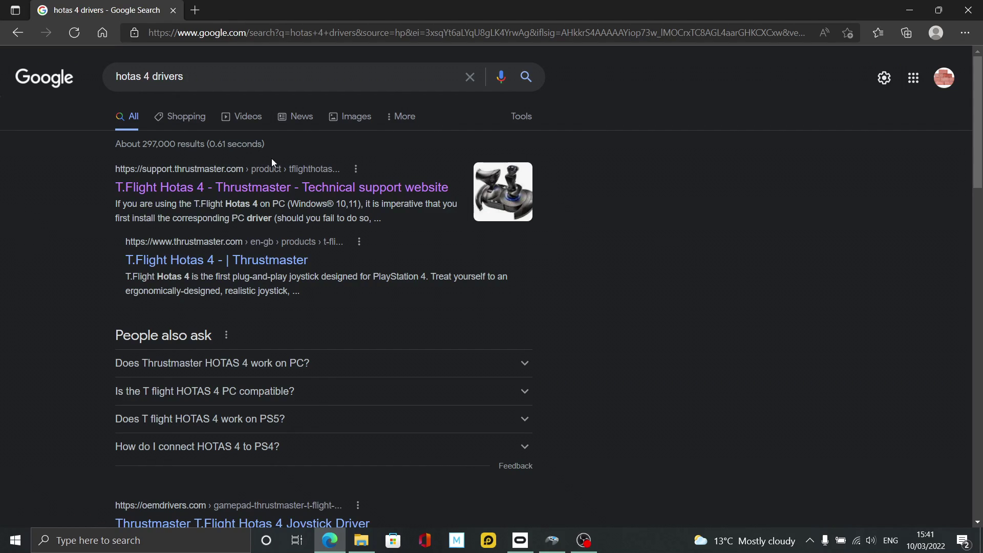
pyautogui.click(186, 186)
# Open the T.Flight Hotas 4 Thrustmaster support page and scroll down to its driver downloads
pyautogui.click(261, 190)
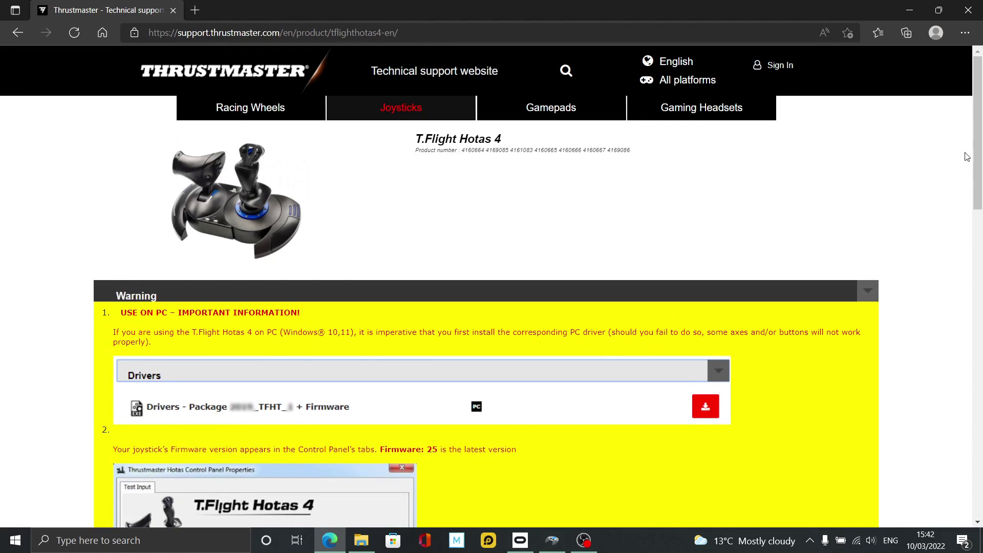
pyautogui.scroll(-2, 982, 133)
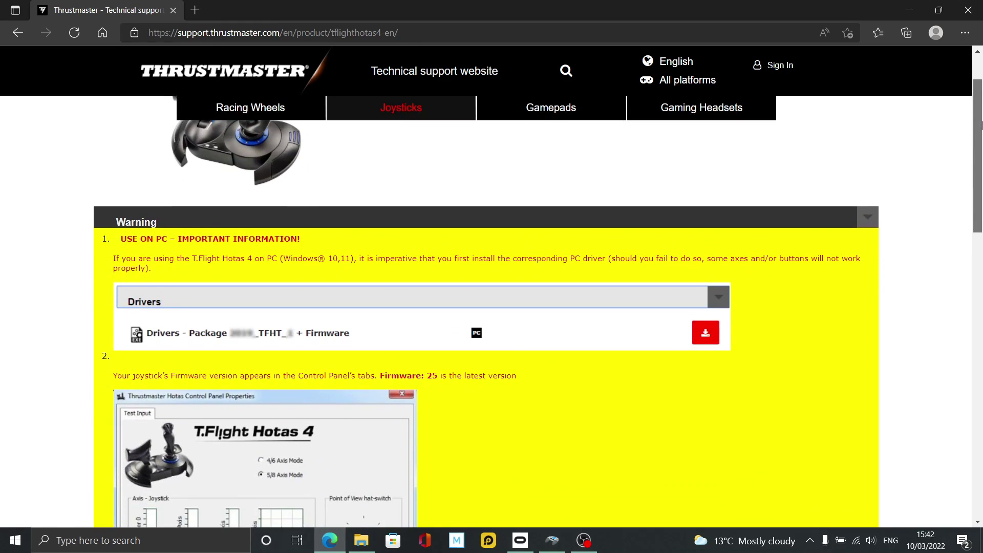
pyautogui.scroll(-1, 982, 126)
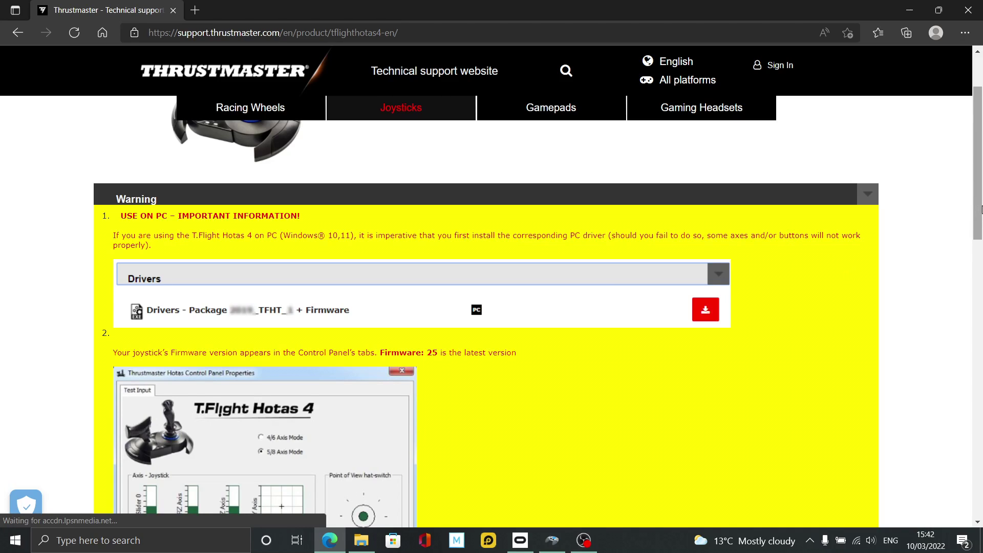
pyautogui.moveTo(981, 209); pyautogui.dragTo(981, 289)
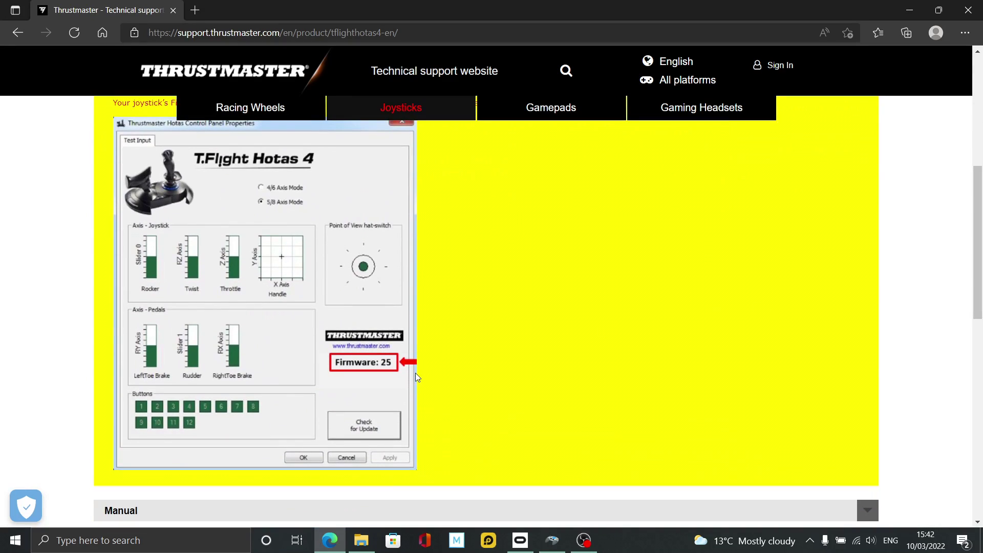
pyautogui.moveTo(979, 203); pyautogui.dragTo(979, 332)
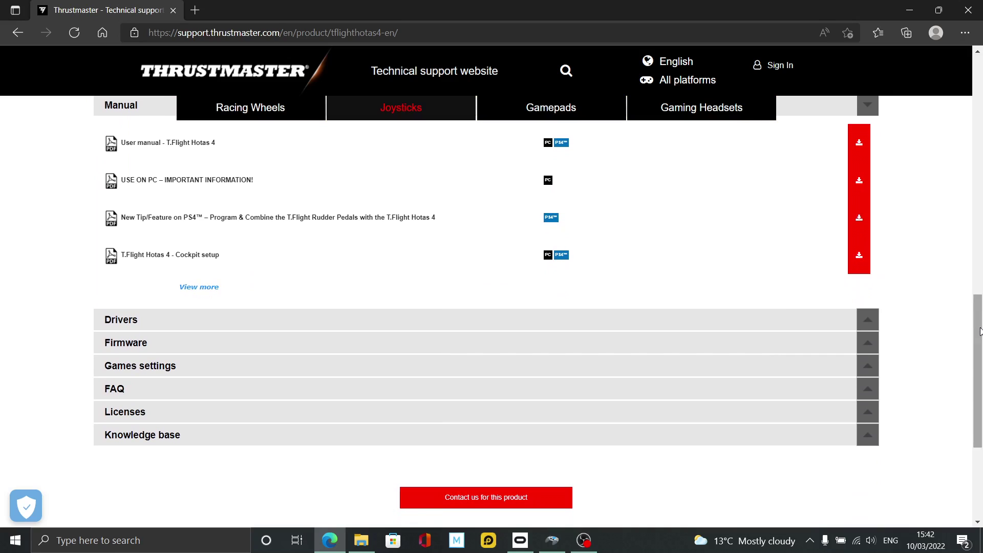
pyautogui.click(134, 326)
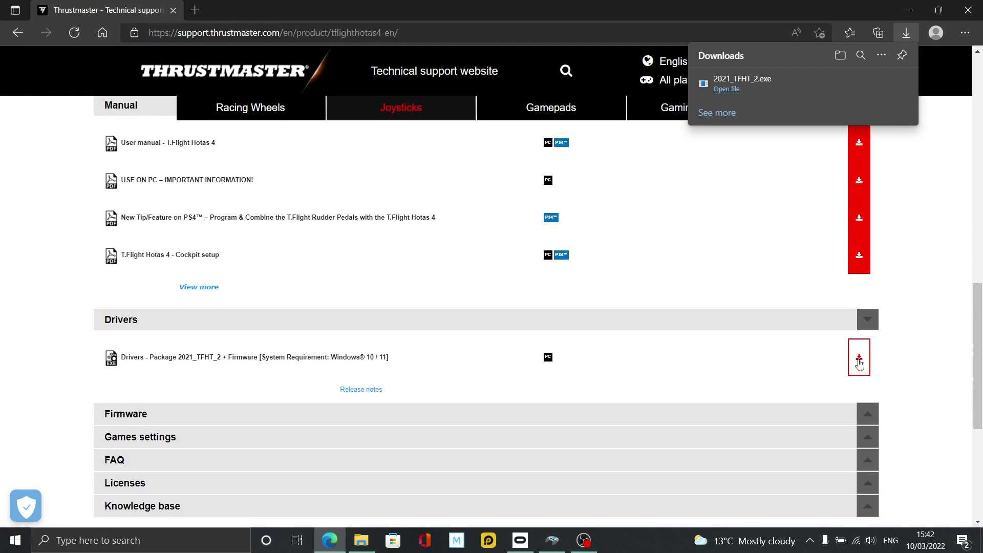
# Launch the downloaded 2021_TFHT_2.exe driver installer
pyautogui.click(727, 89)
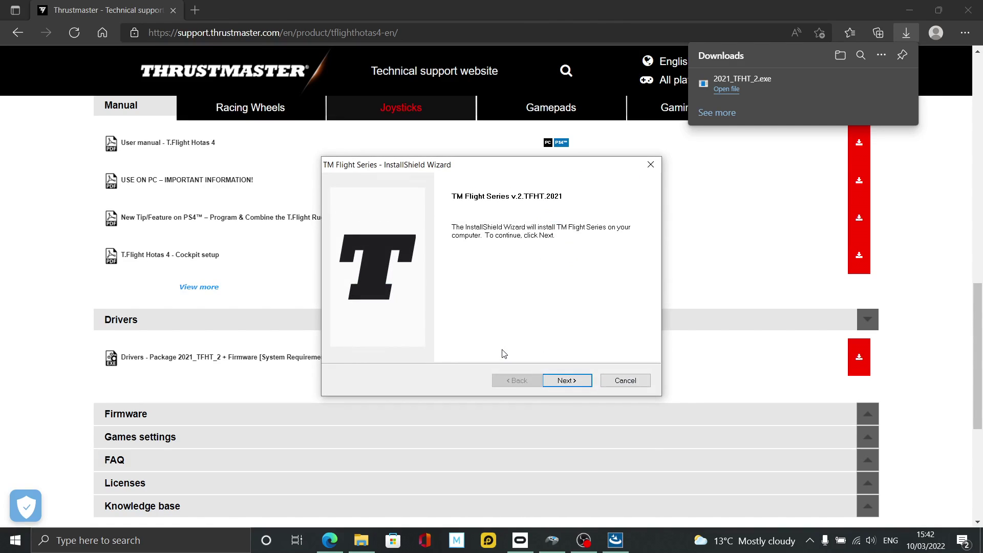
# Install TM Flight Series after accepting the license, keeping the default folder, and finish
pyautogui.click(567, 381)
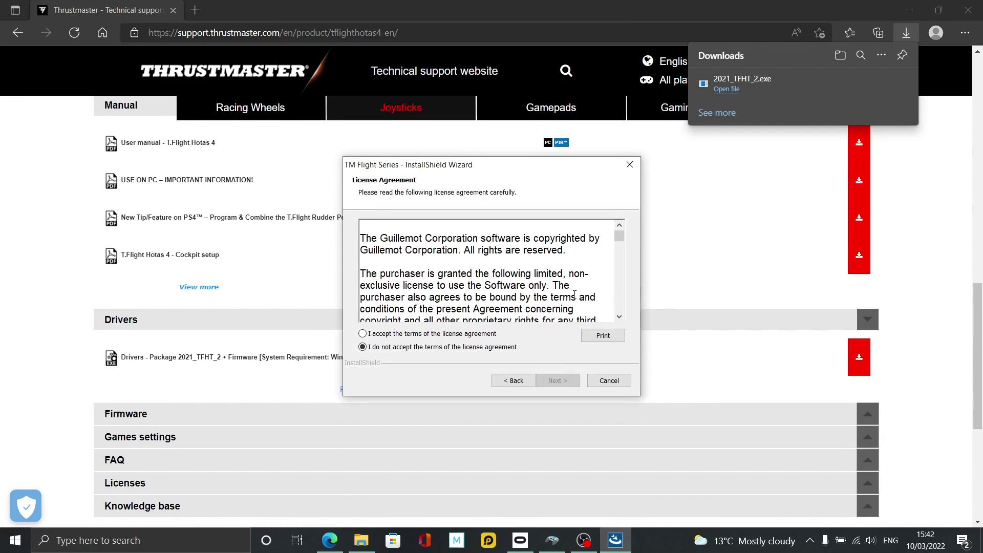
pyautogui.click(489, 337)
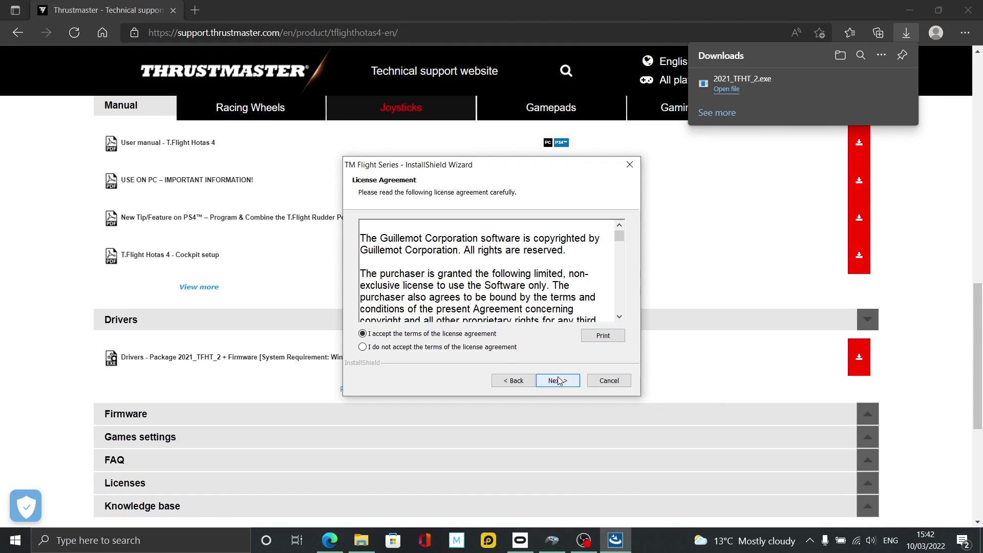
pyautogui.click(561, 381)
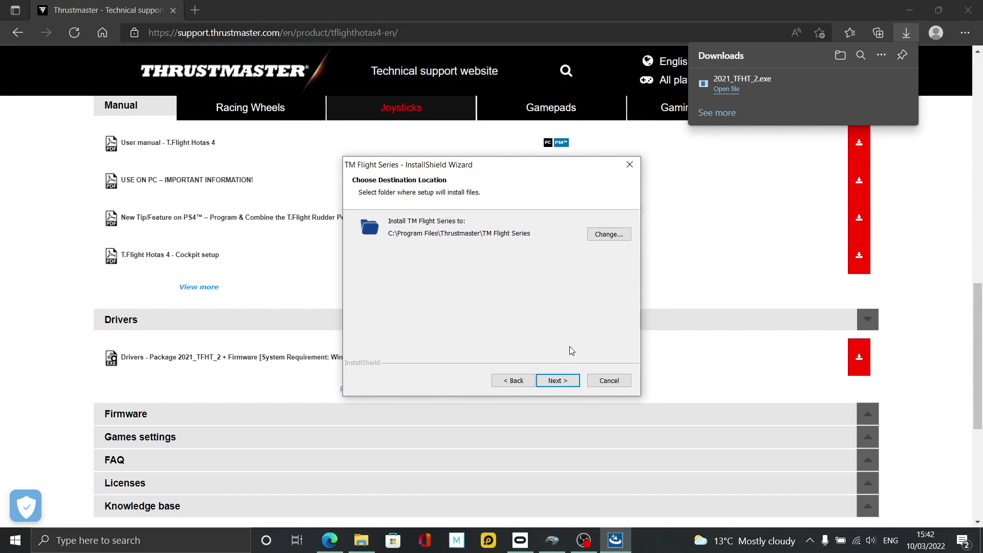
pyautogui.click(565, 382)
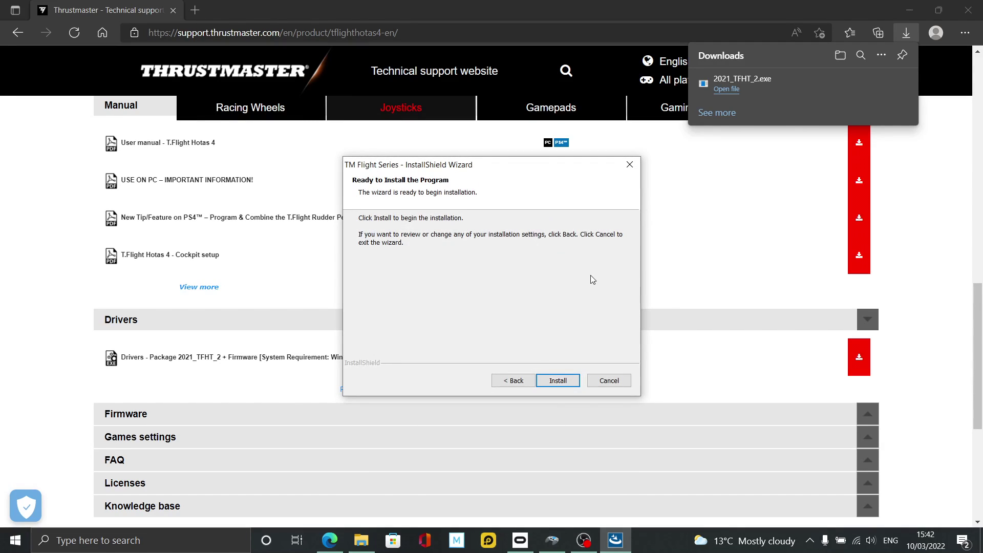
pyautogui.click(565, 382)
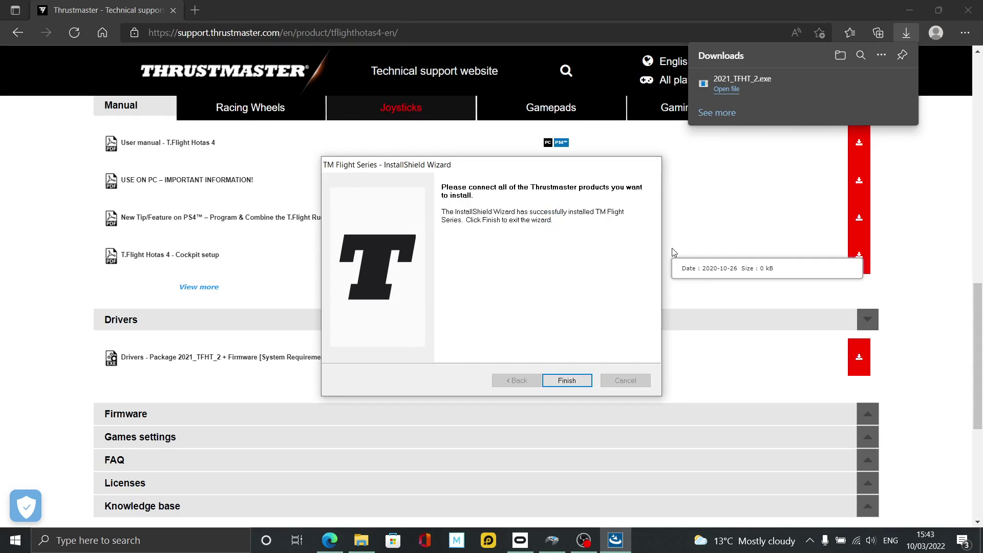
pyautogui.click(571, 383)
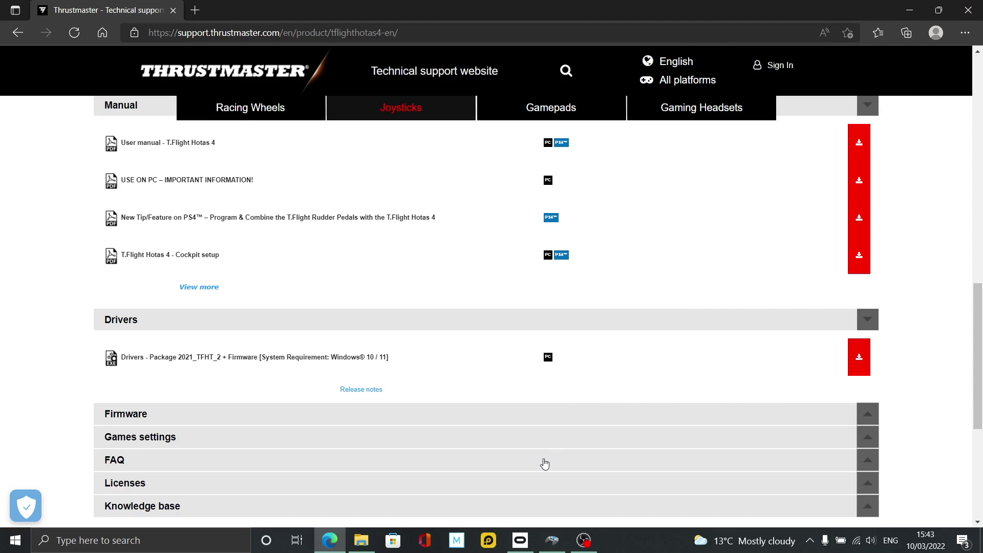
# Dismiss the controller not-connected error and close the Game Controllers window
pyautogui.click(555, 550)
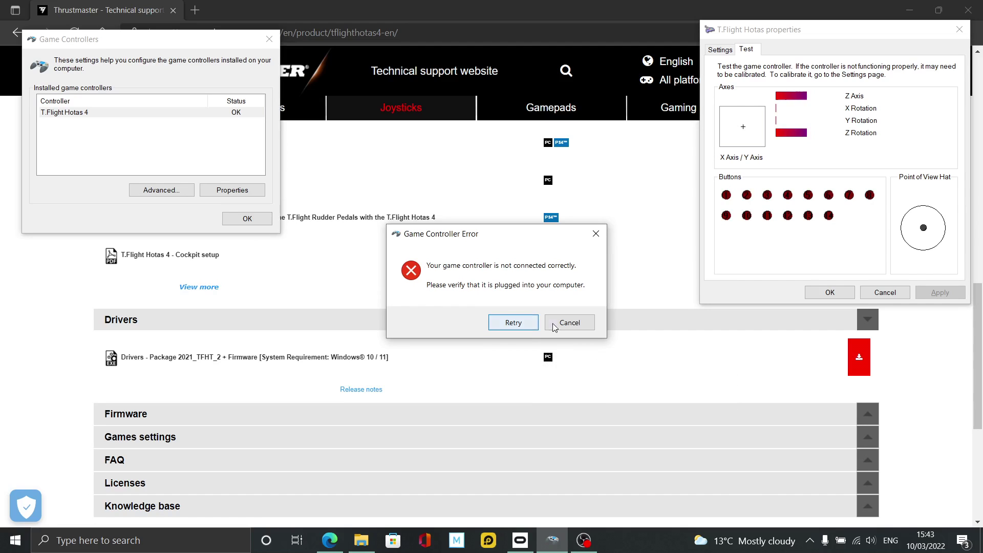
pyautogui.click(554, 324)
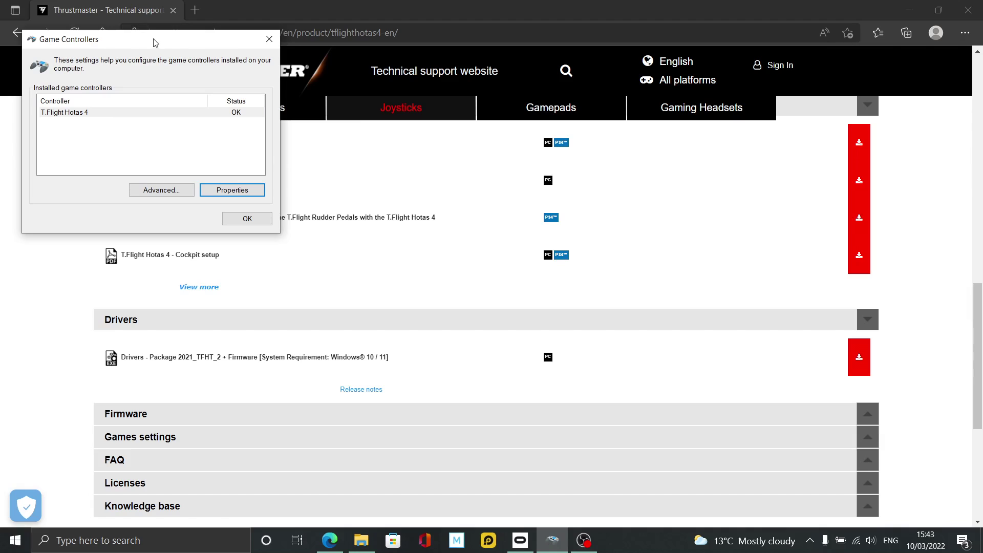
pyautogui.moveTo(172, 45); pyautogui.dragTo(185, 59)
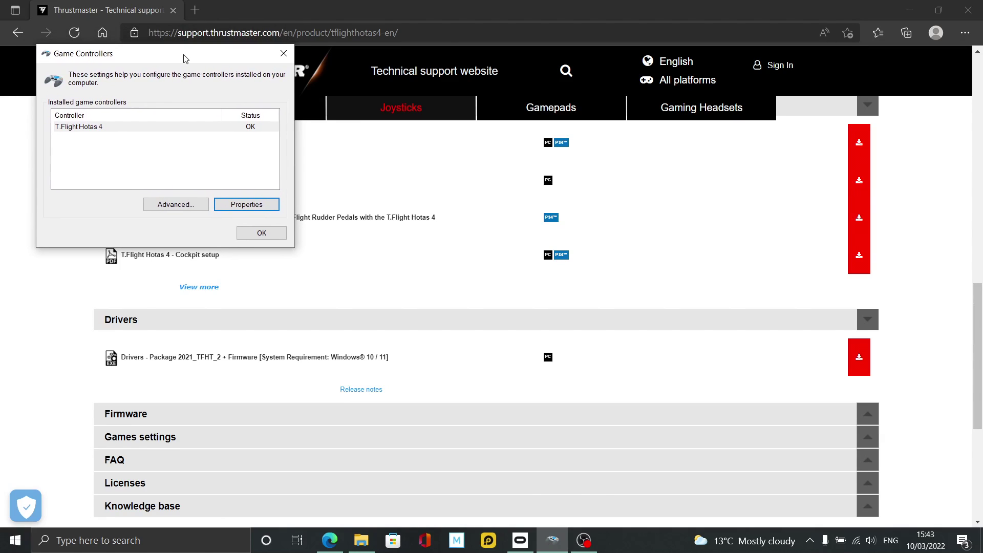
pyautogui.click(270, 235)
pyautogui.click(79, 541)
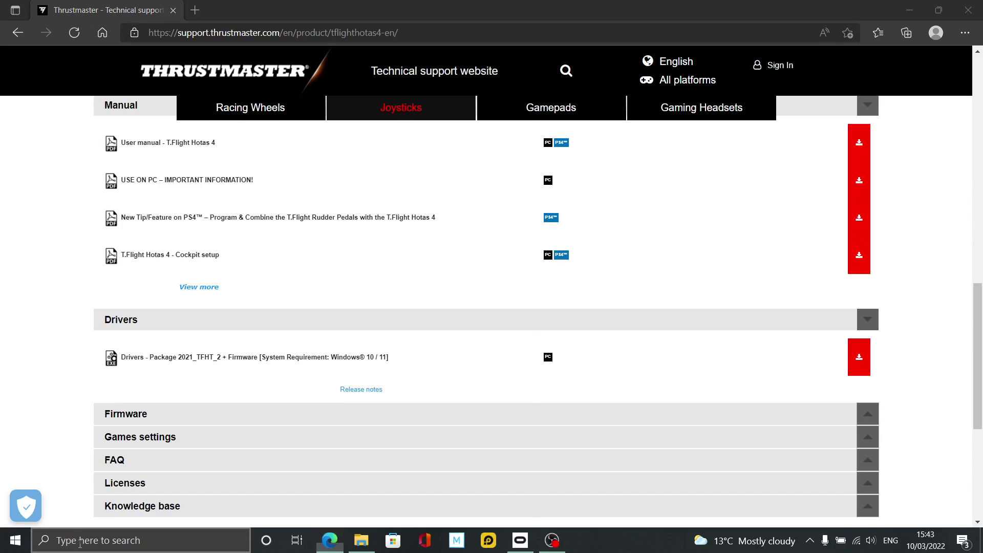
# Search 'control' to reach Hardware and Sound > Devices and Printers, maximized
pyautogui.write('con')
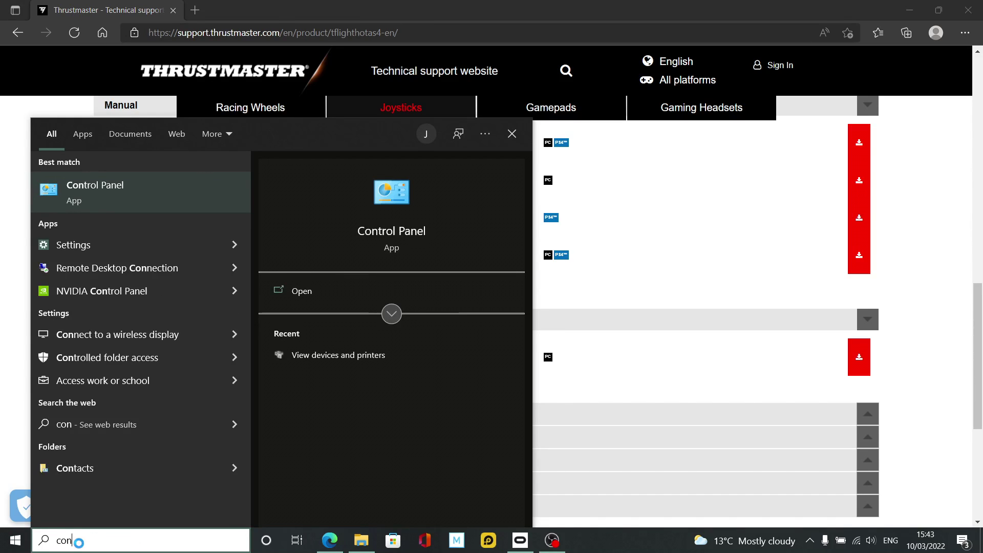
pyautogui.write('trol')
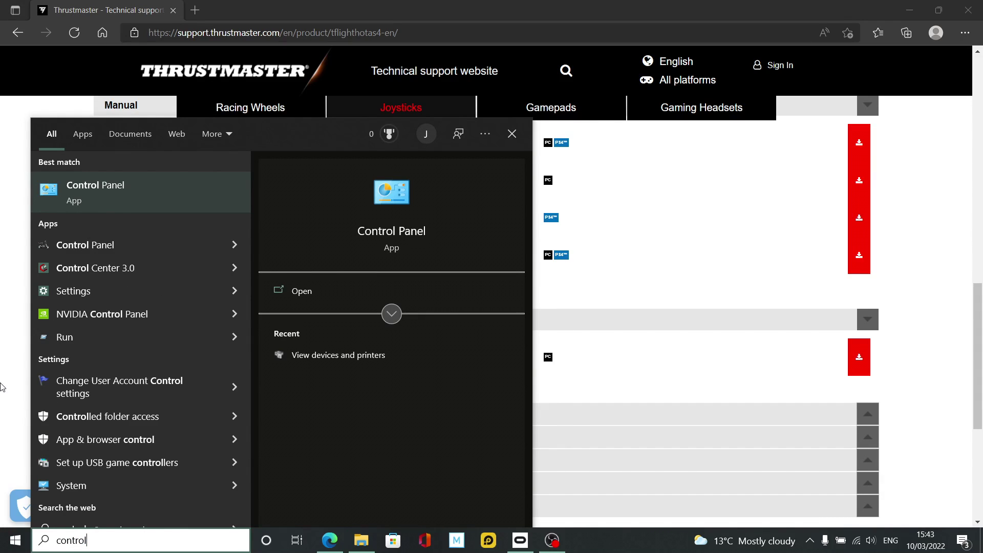
pyautogui.click(161, 197)
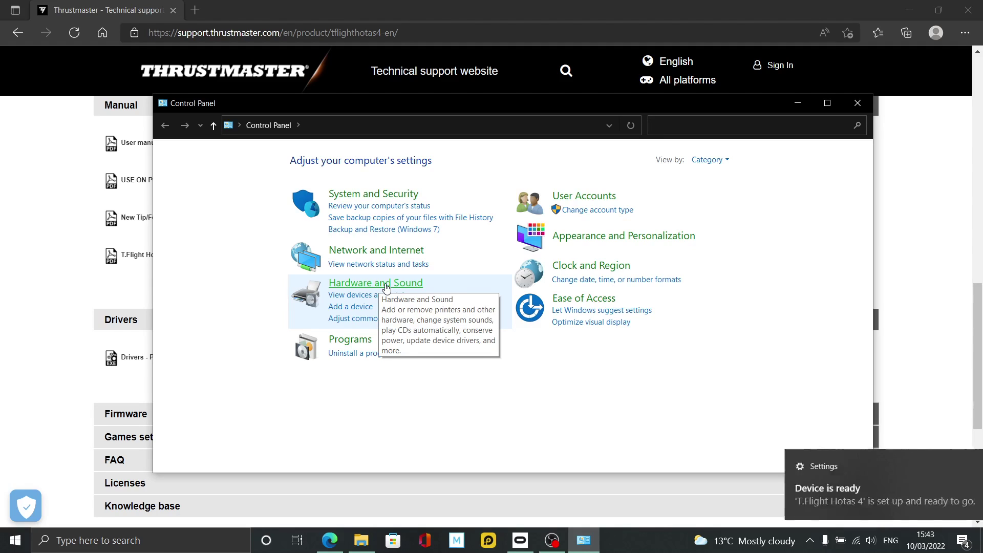
pyautogui.click(387, 285)
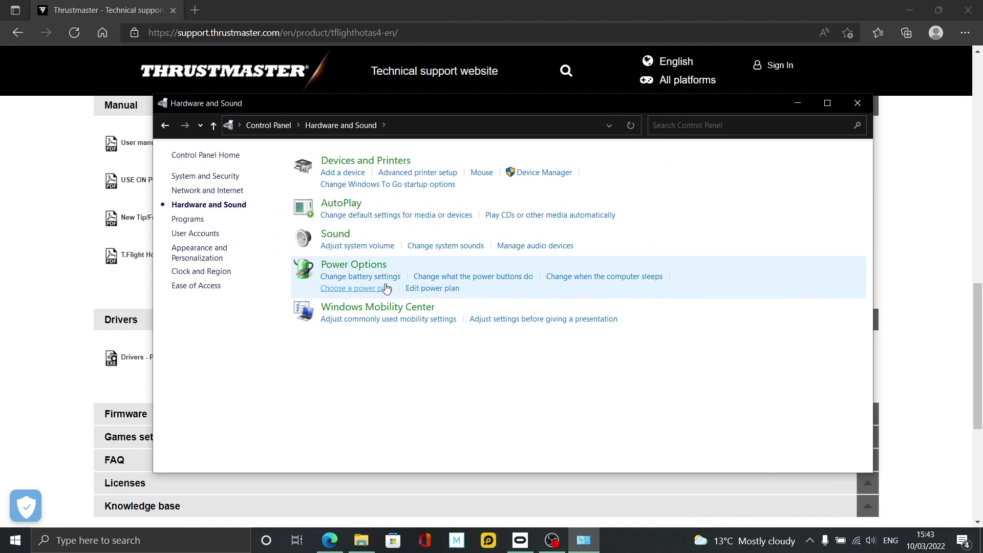
pyautogui.click(394, 164)
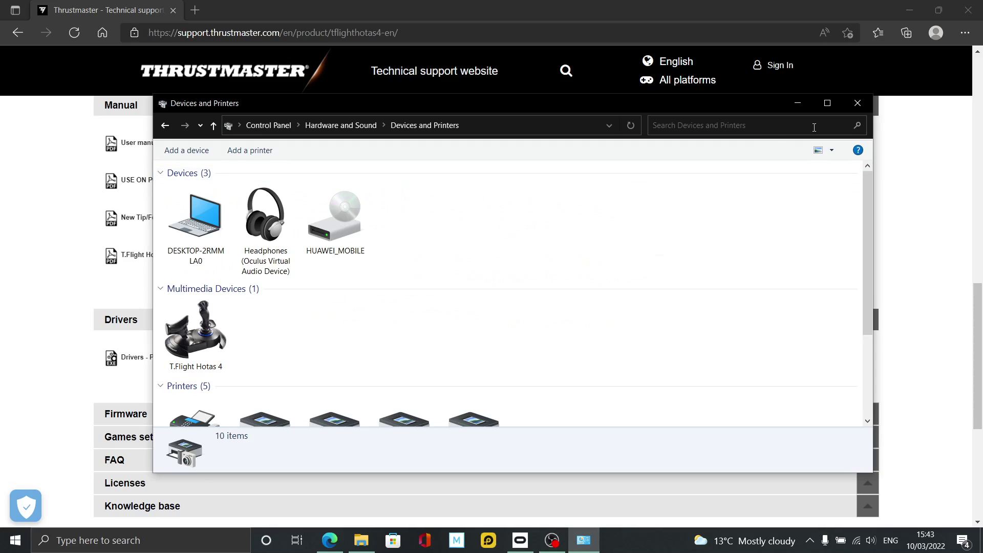
pyautogui.click(827, 103)
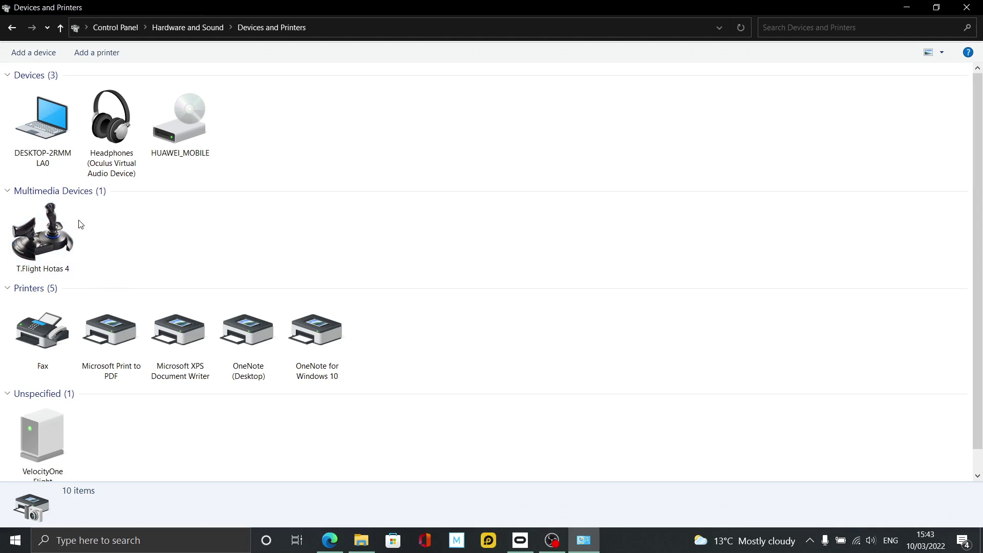
# Open the T.Flight Hotas 4 test panel from its game controller settings, then cancel it
pyautogui.rightClick(70, 238)
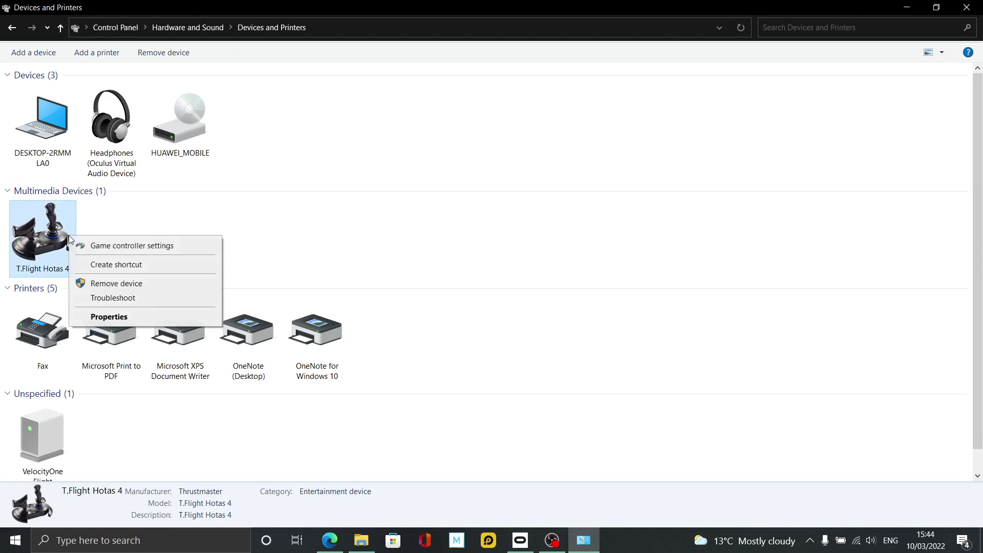
pyautogui.click(106, 248)
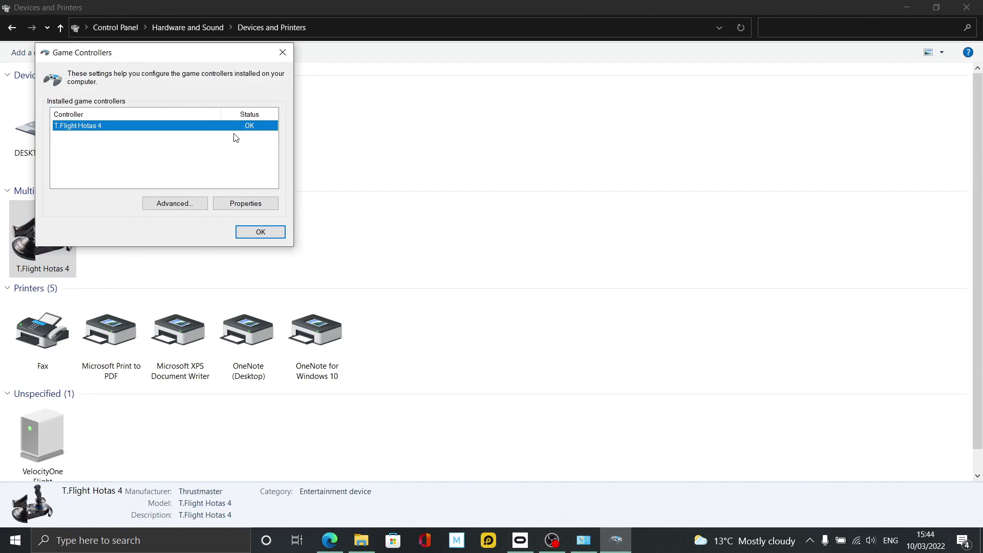
pyautogui.click(263, 203)
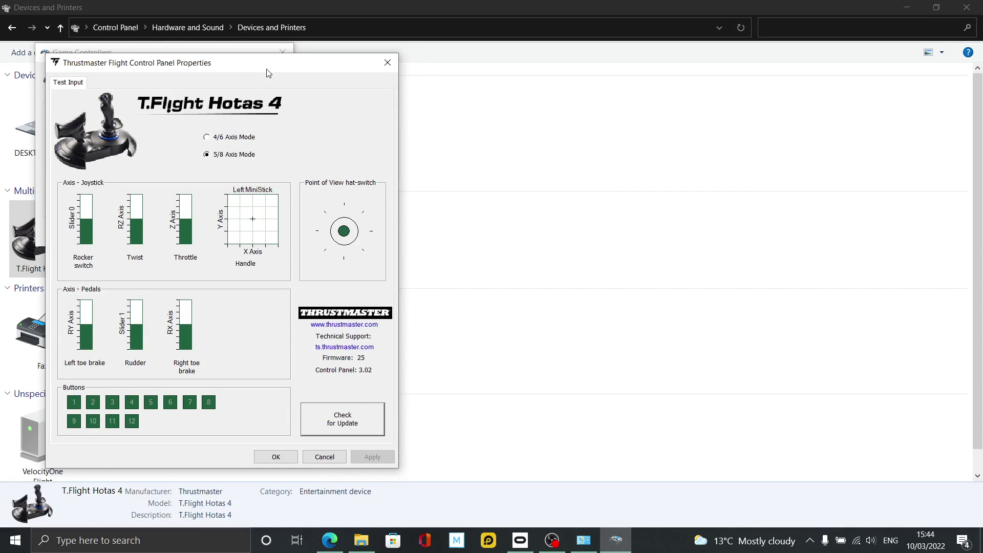
pyautogui.moveTo(266, 73); pyautogui.dragTo(587, 103)
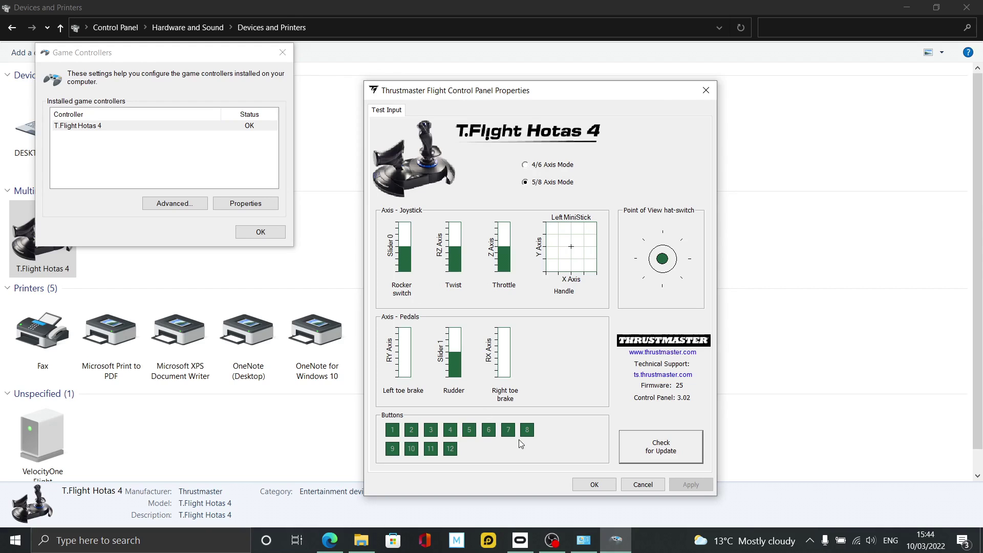
pyautogui.click(642, 484)
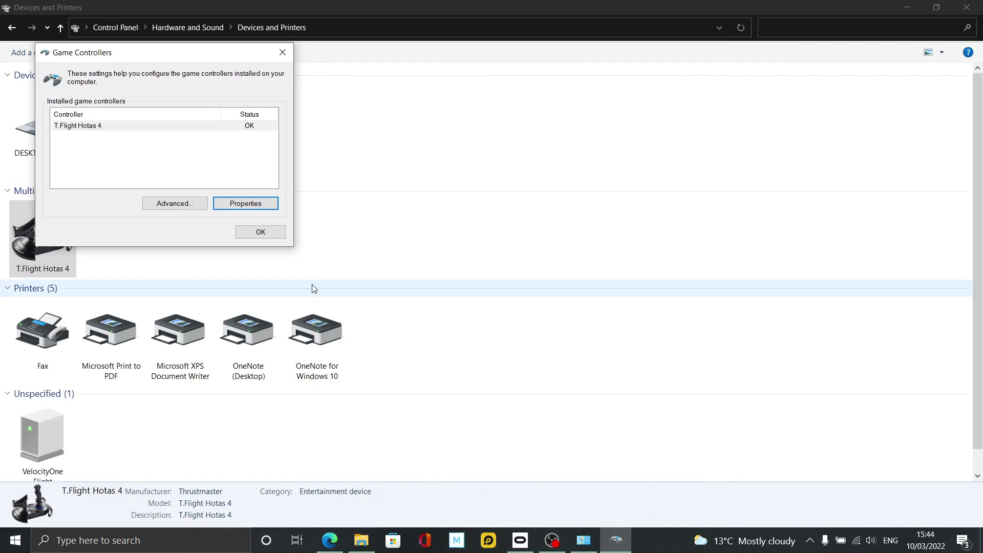
# Close Game Controllers and search Google in Edge for 'hotas one drivers'
pyautogui.click(273, 232)
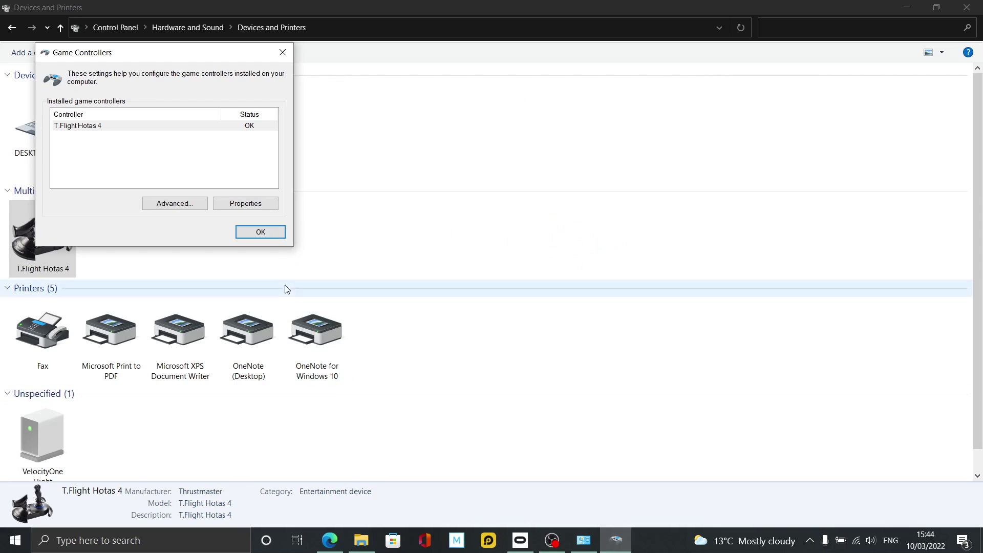
pyautogui.click(265, 234)
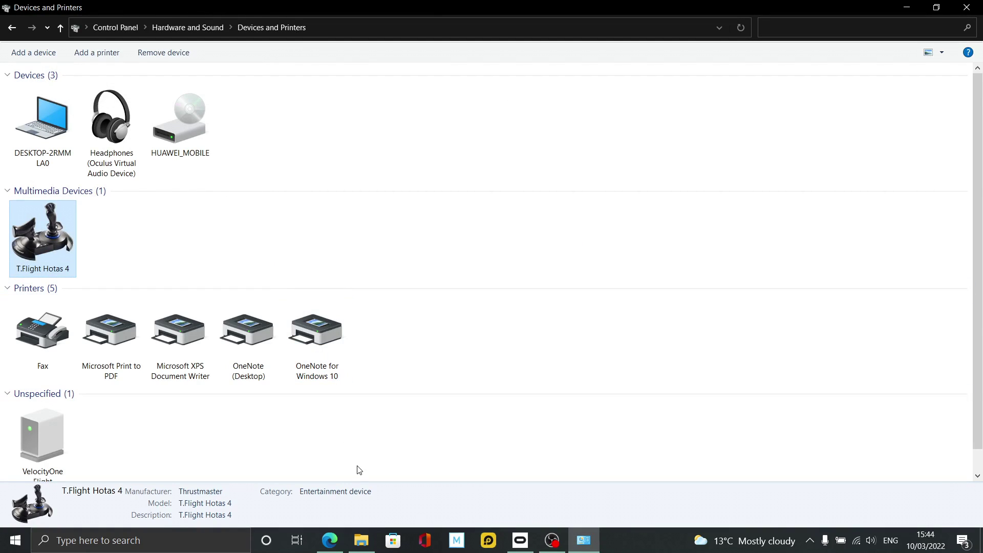
pyautogui.click(329, 540)
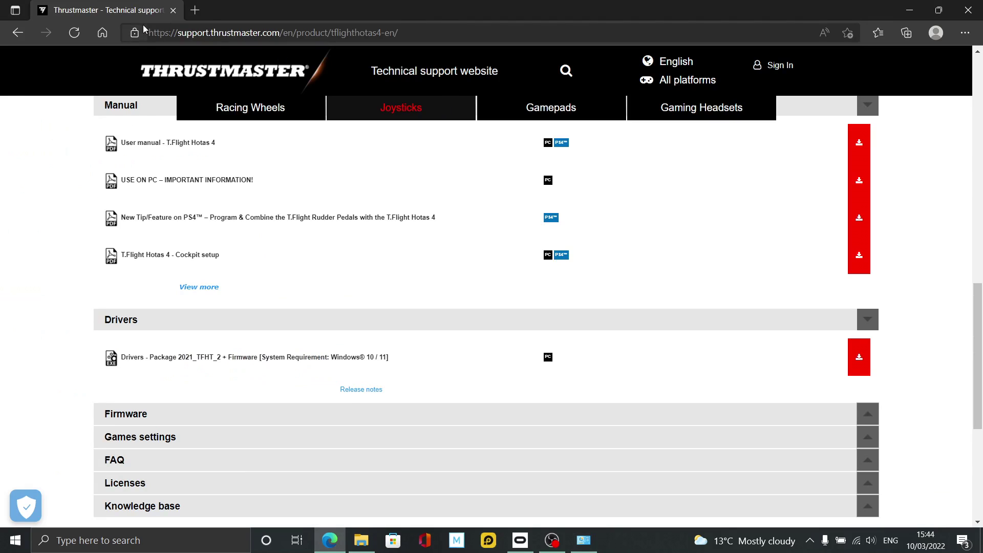
pyautogui.click(102, 32)
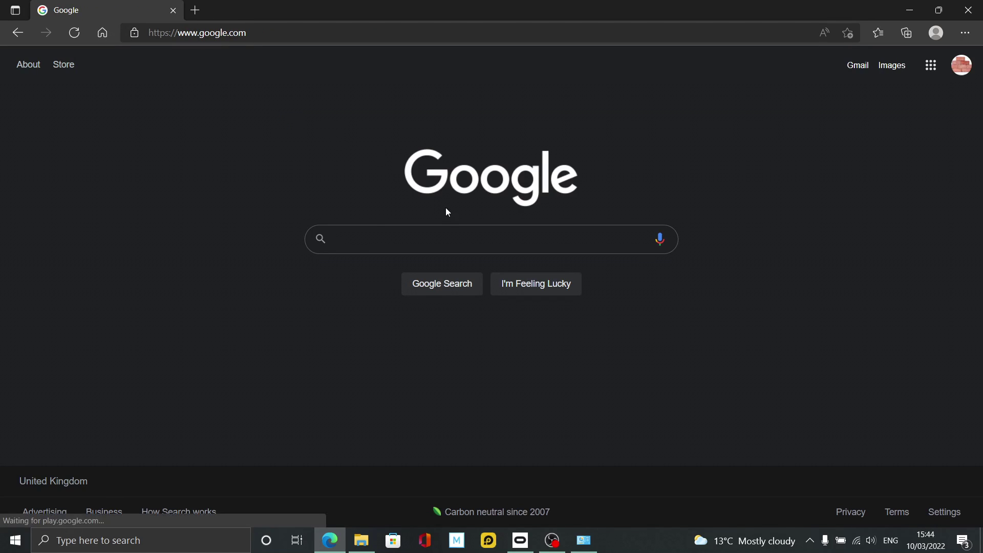
pyautogui.click(433, 234)
pyautogui.write('ho')
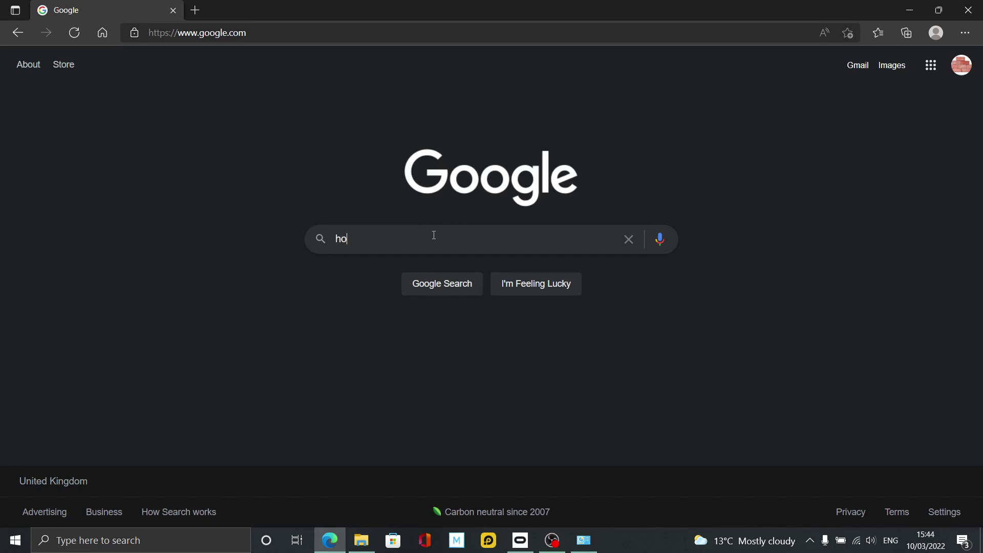
pyautogui.write('tas on')
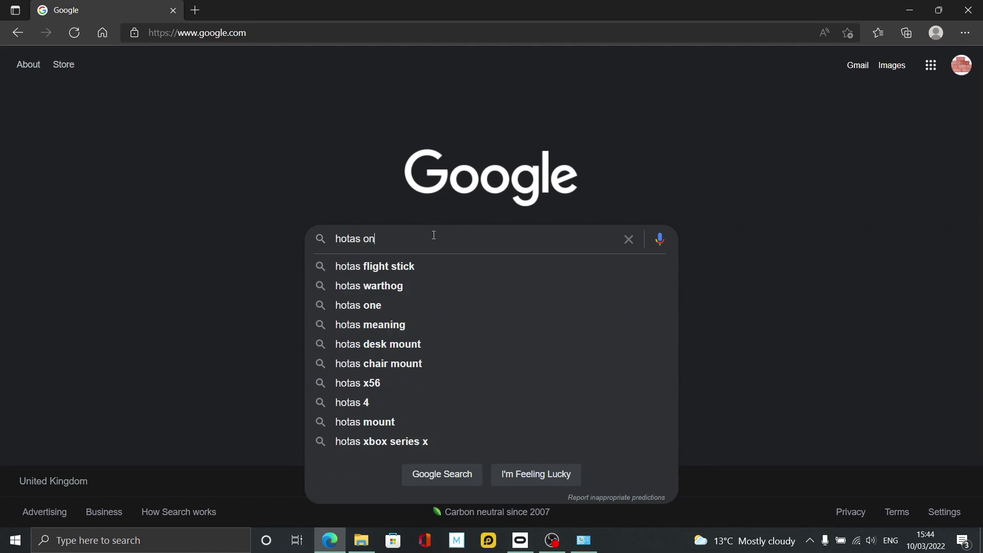
pyautogui.write('e drivers')
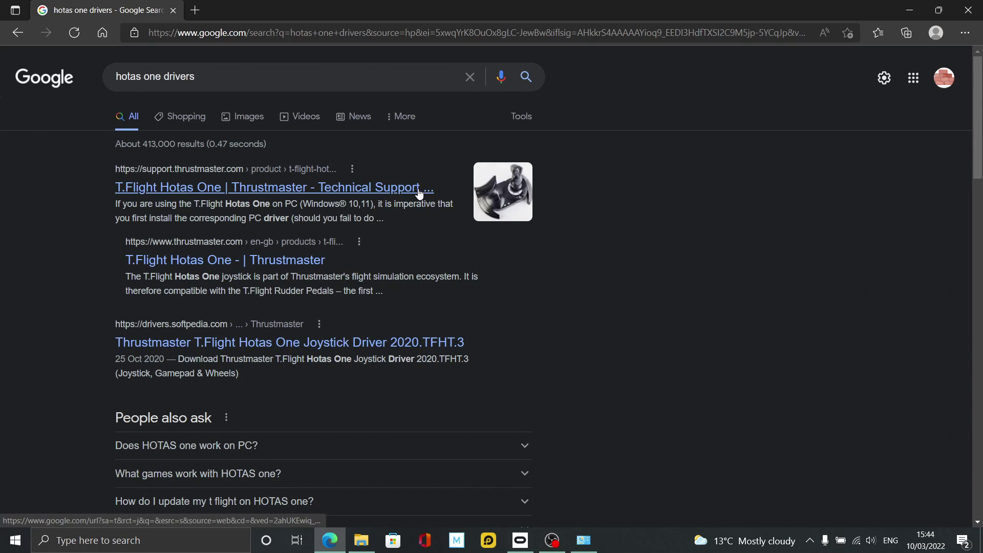
# Open the T.Flight Hotas One support page and expand its Drivers section
pyautogui.click(400, 194)
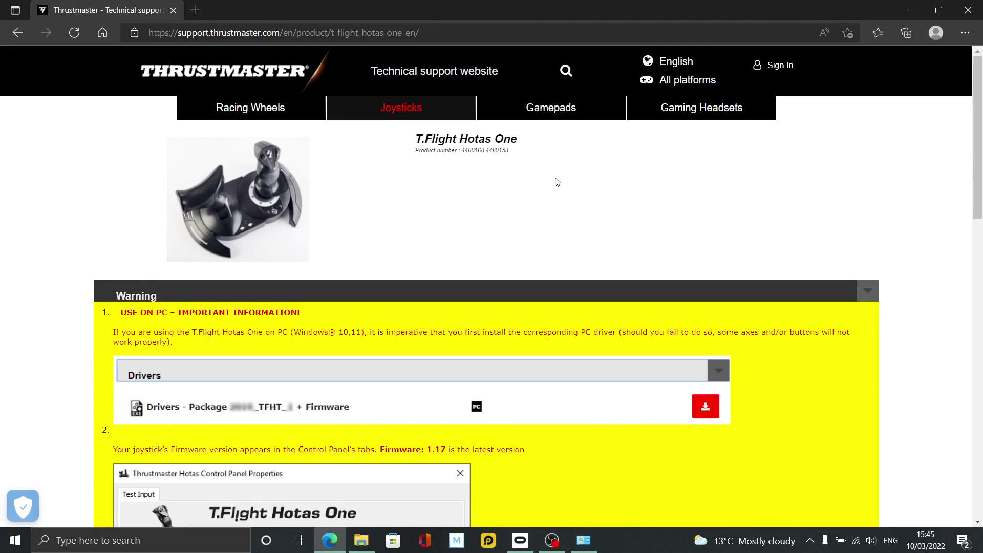
pyautogui.scroll(-5, 493, 308)
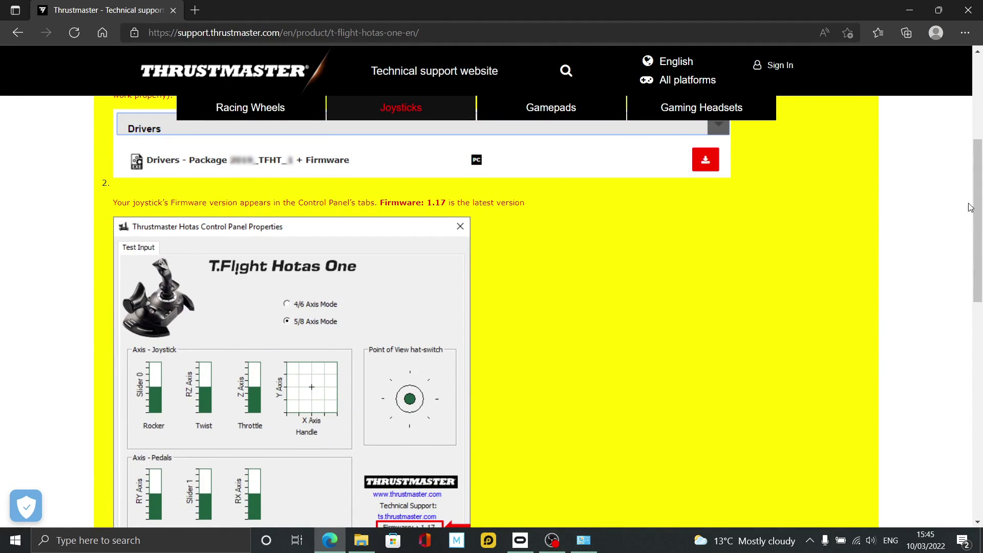
pyautogui.moveTo(972, 208); pyautogui.dragTo(981, 322)
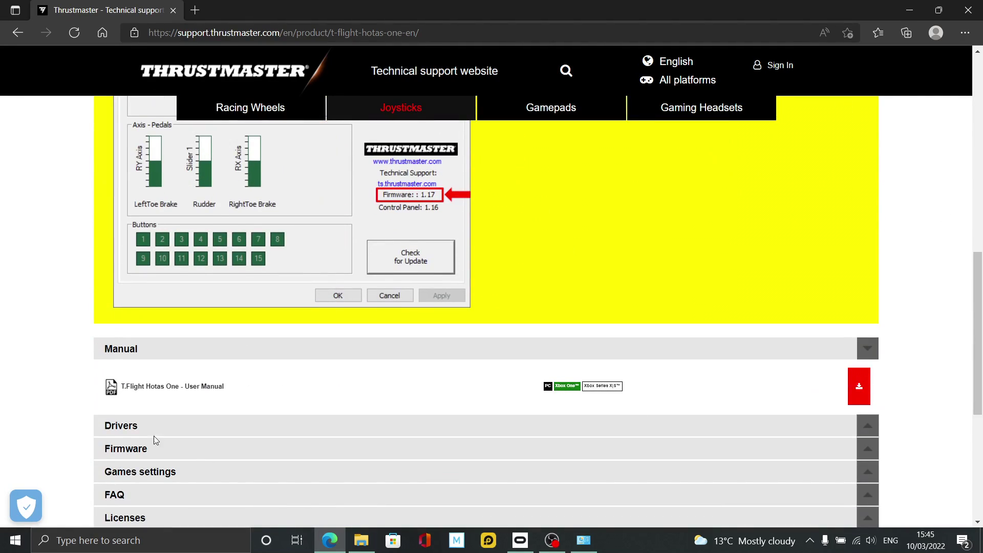
pyautogui.click(135, 427)
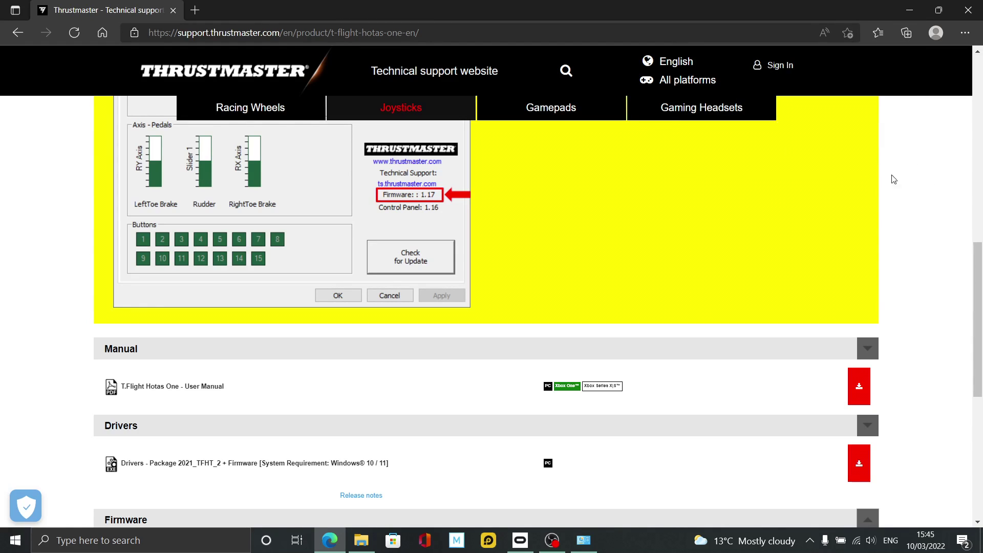
pyautogui.click(584, 541)
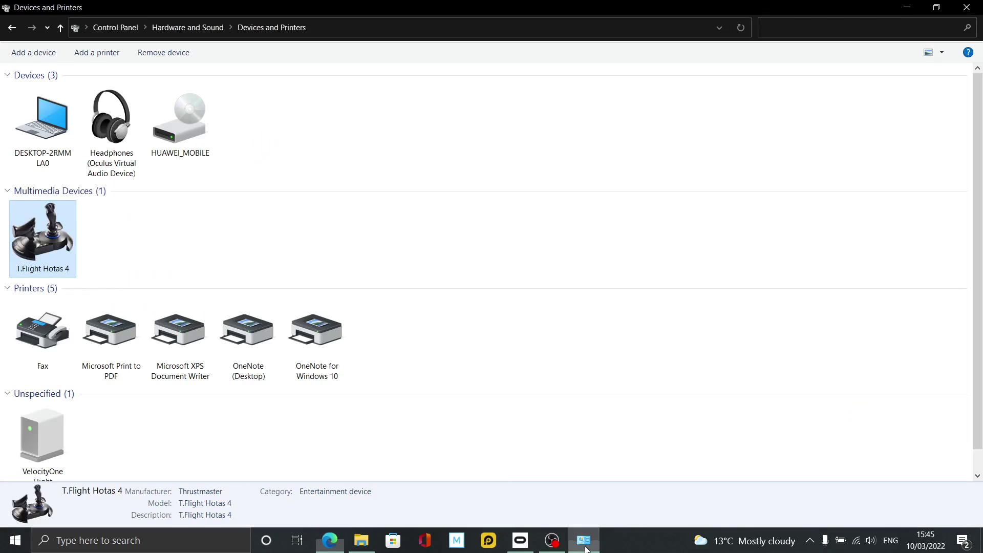
# Reopen the T.Flight Hotas 4 test panel via Game controller settings and Properties
pyautogui.rightClick(45, 233)
pyautogui.click(87, 244)
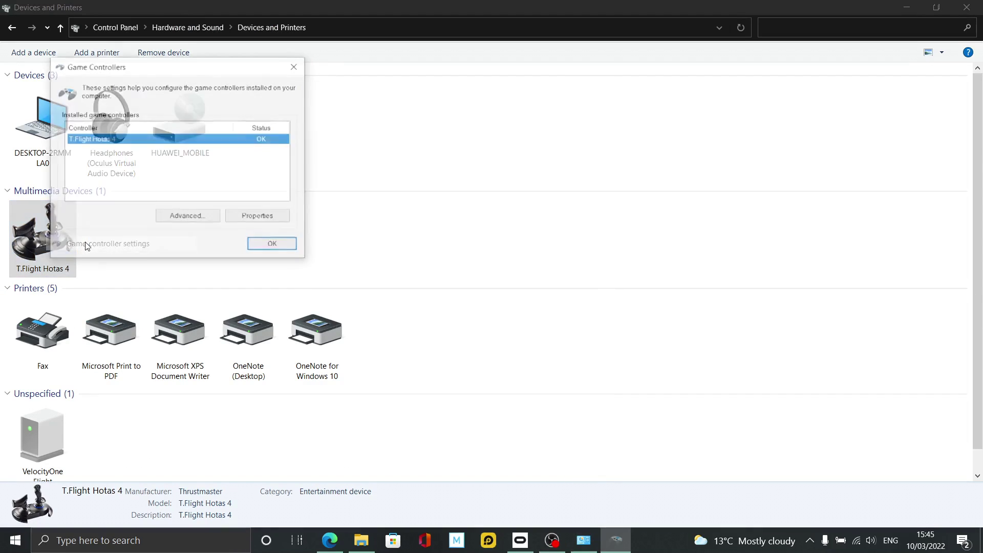
pyautogui.click(257, 215)
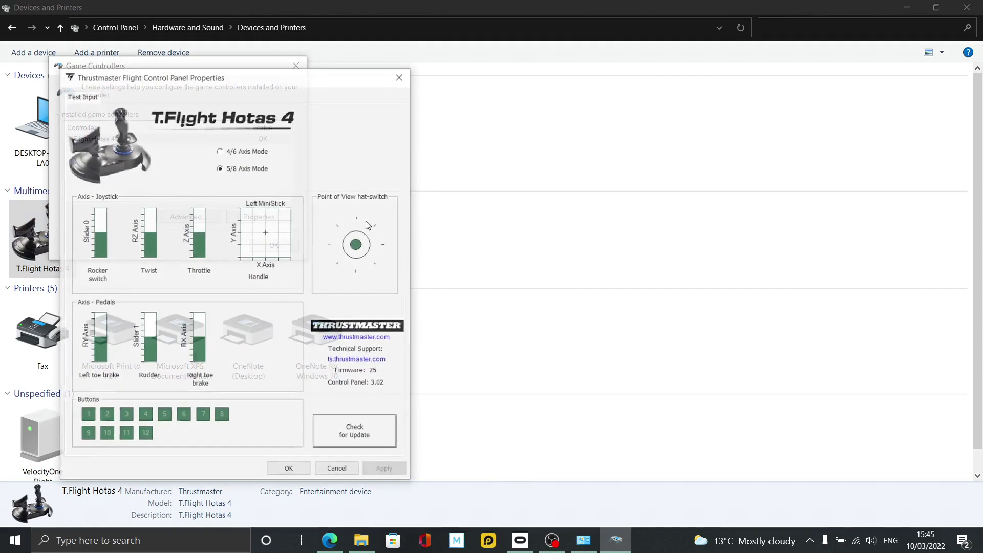